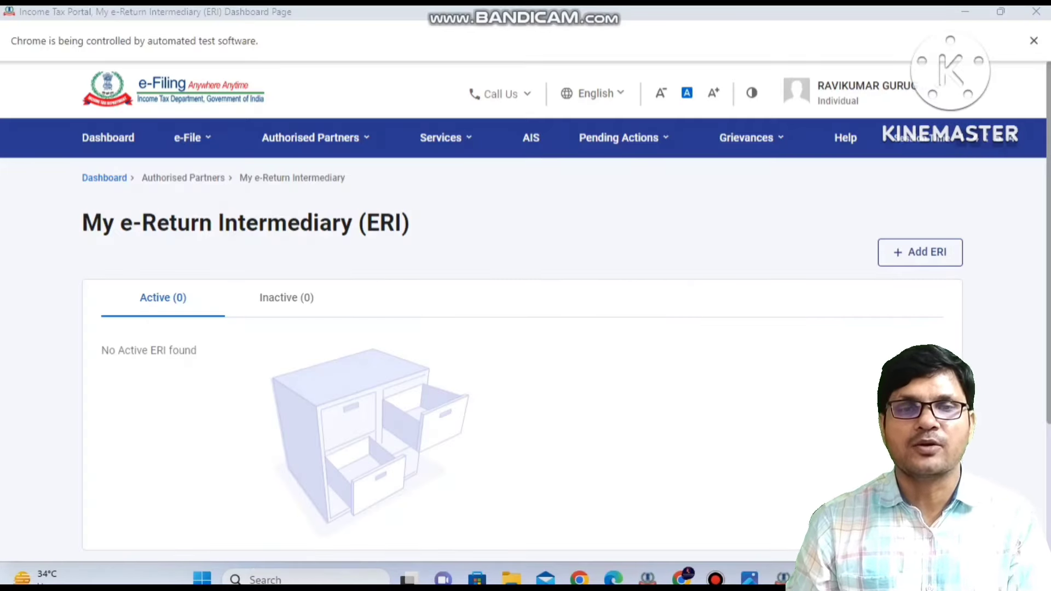
# Open Form 10-IA for filing from the income tax forms for persons without business or professional income.
pyautogui.click(200, 143)
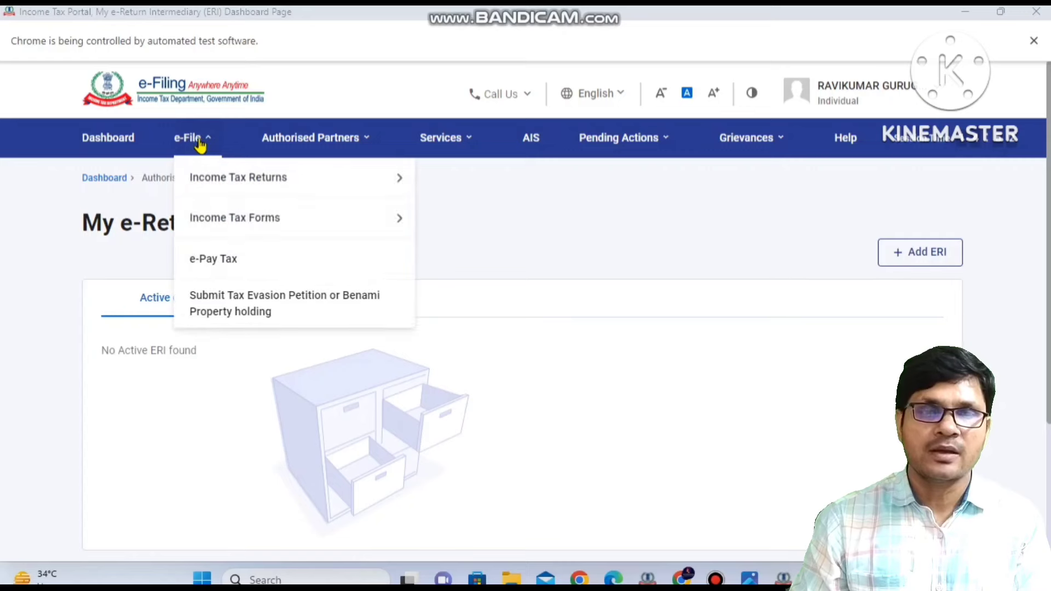
pyautogui.moveTo(279, 233)
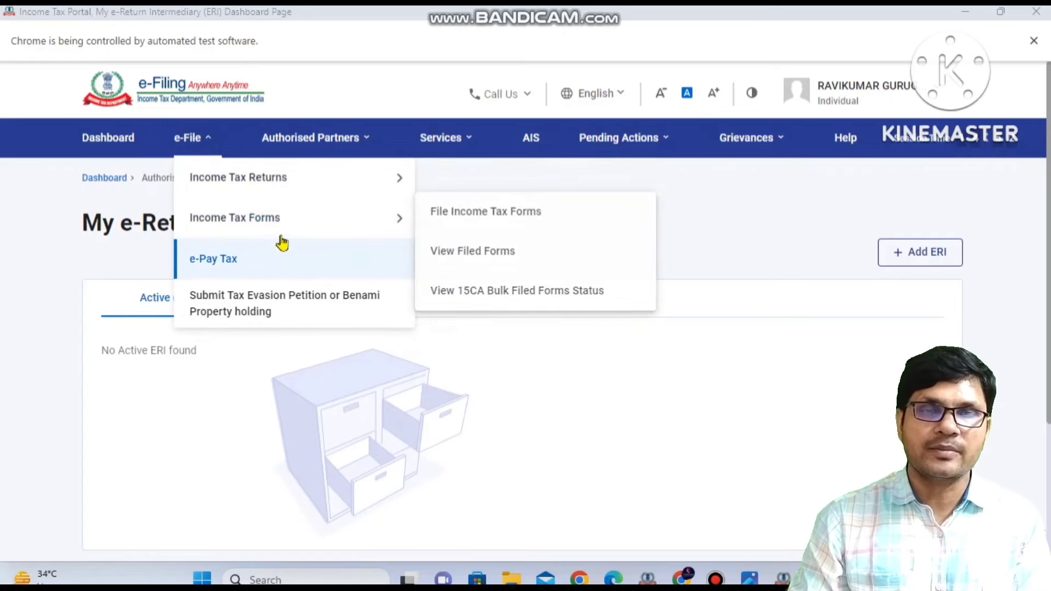
pyautogui.click(492, 217)
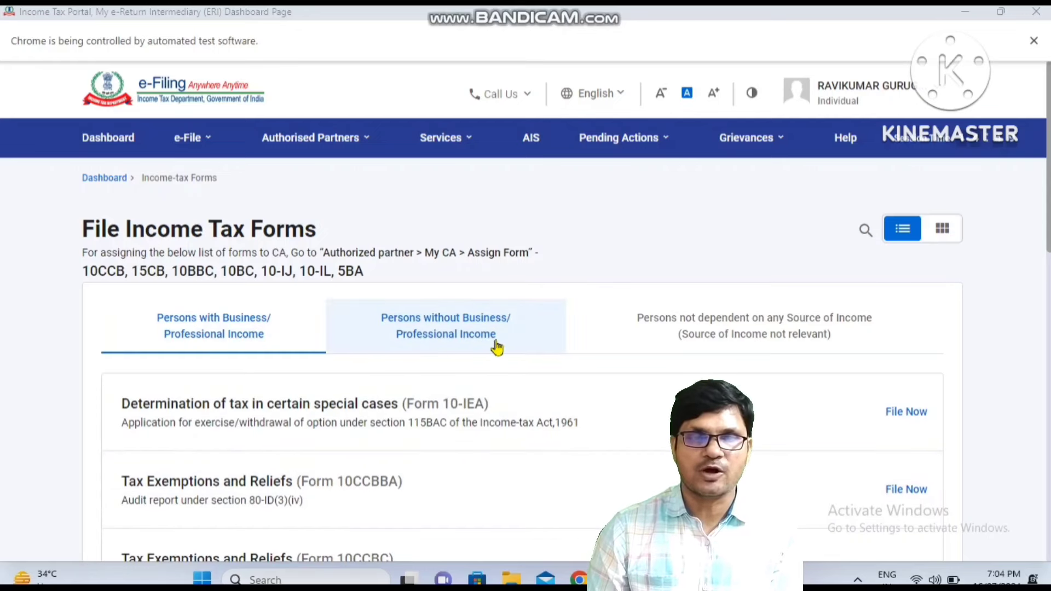
pyautogui.click(469, 333)
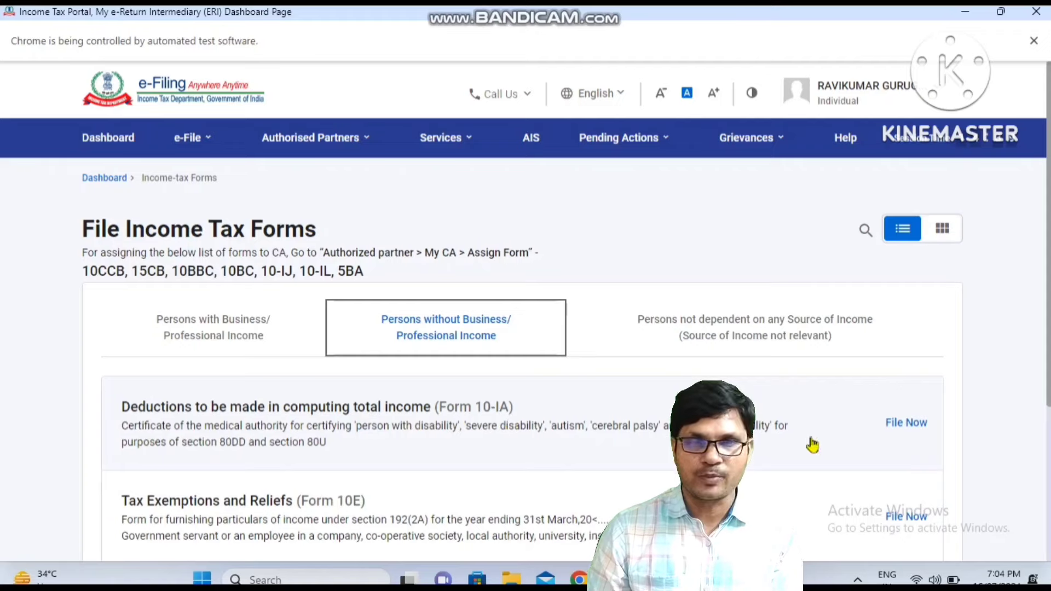
pyautogui.click(906, 424)
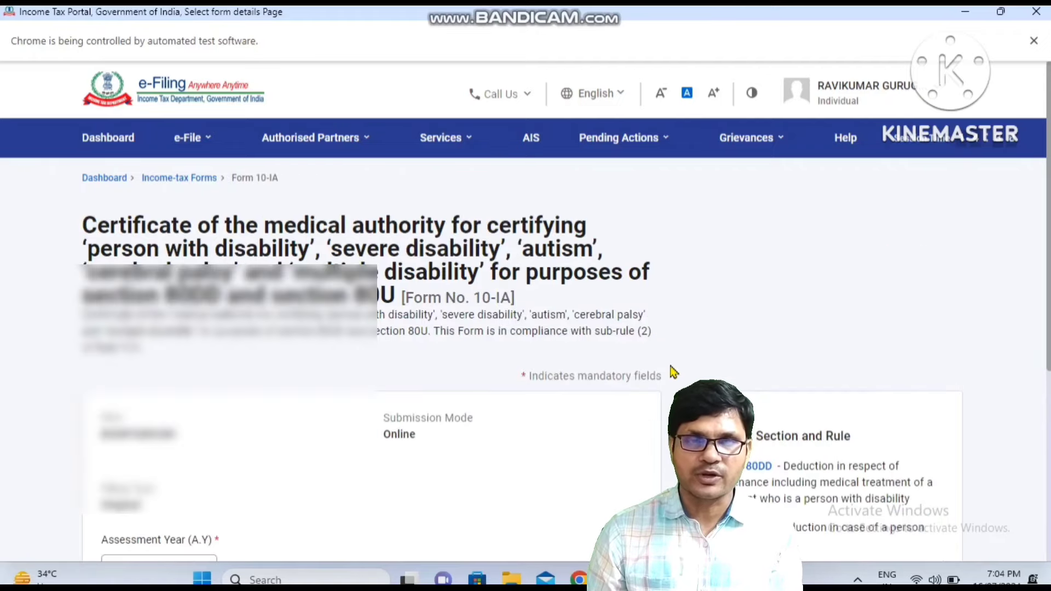
# Choose assessment year 2024-25 for Form 10-IA and continue past the instructions into the form.
pyautogui.scroll(-5, 672, 371)
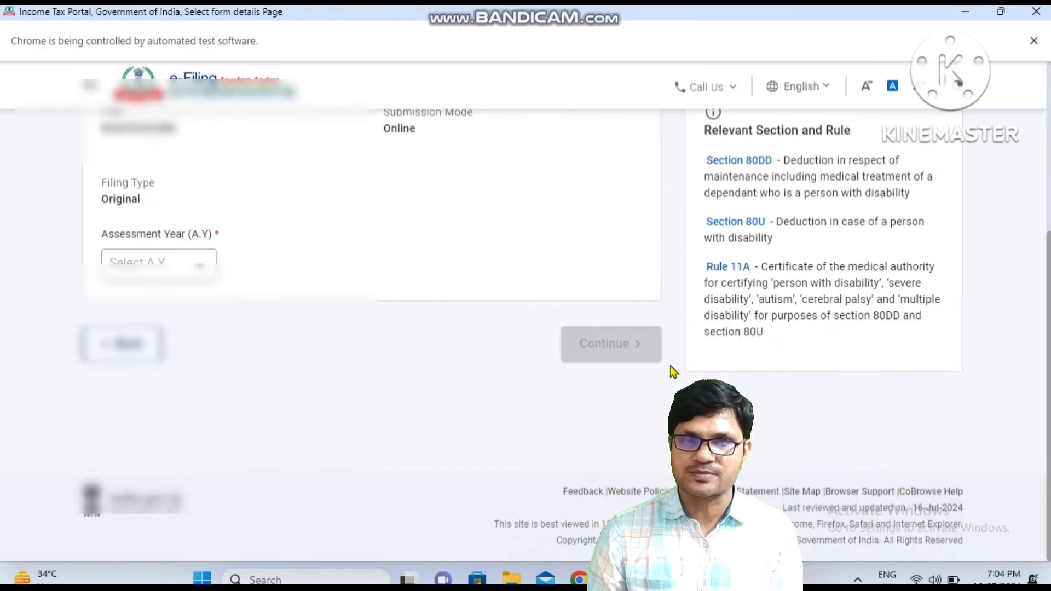
pyautogui.click(164, 274)
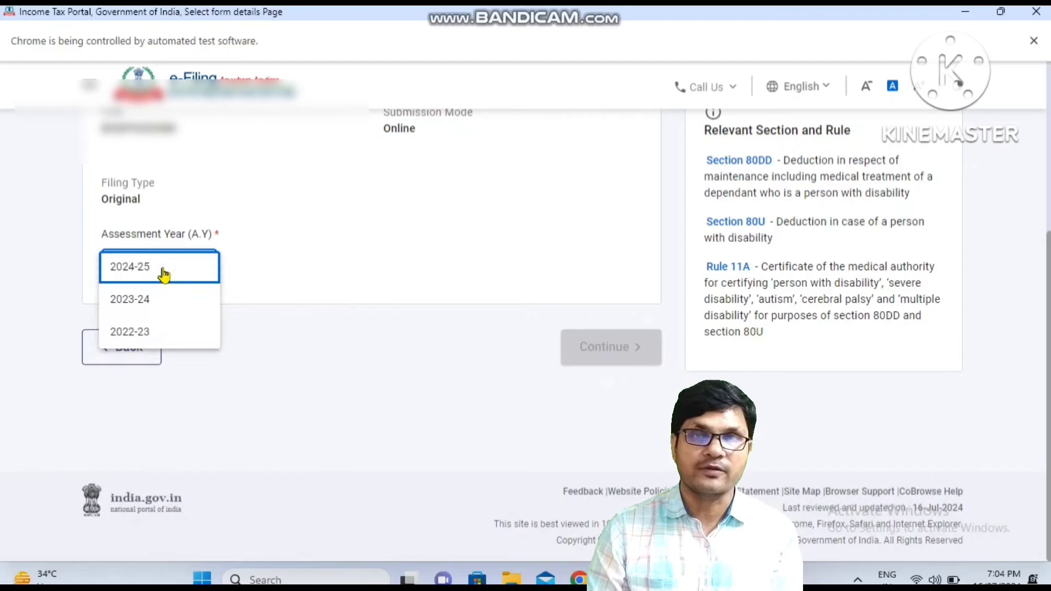
pyautogui.click(164, 274)
pyautogui.click(164, 274)
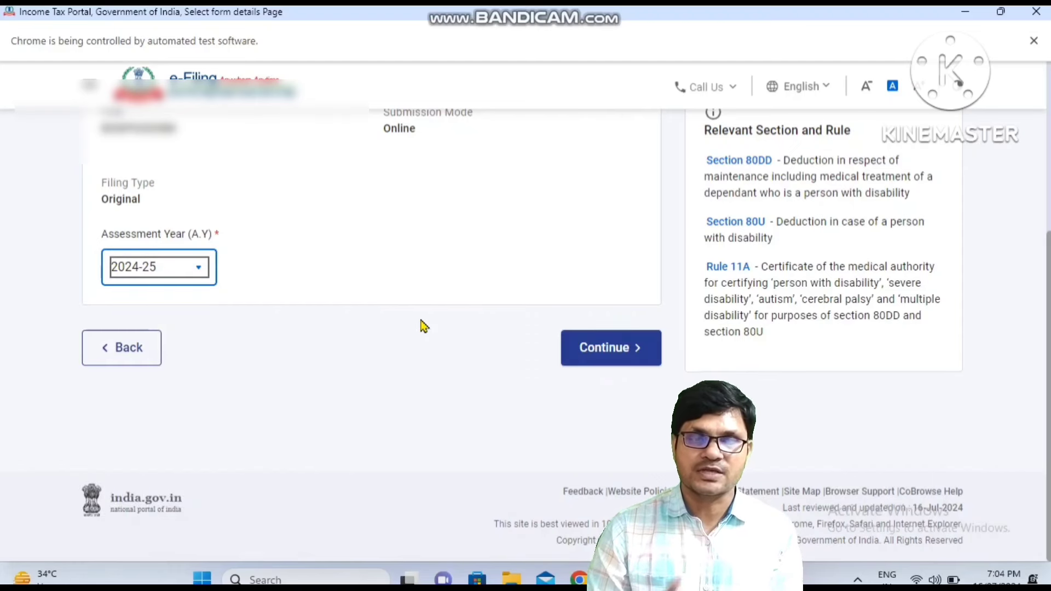
pyautogui.click(627, 347)
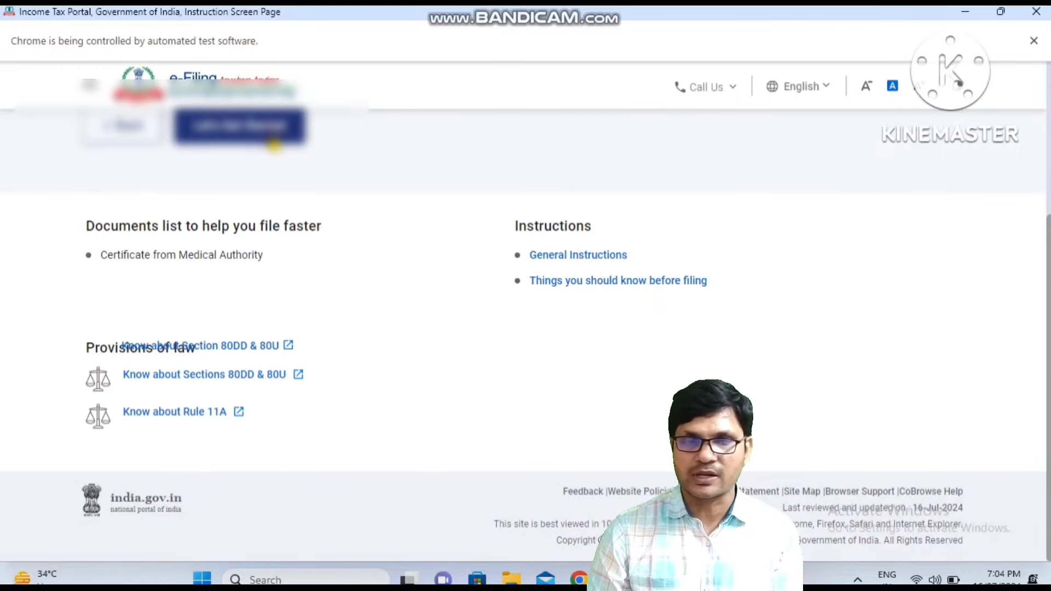
pyautogui.click(272, 141)
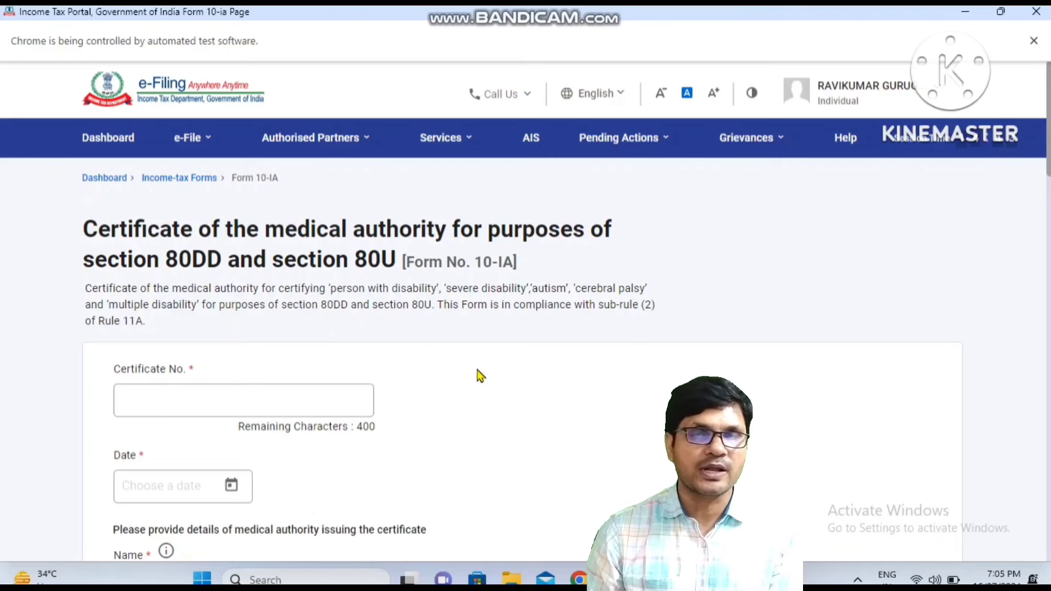
# Review the certificate number, date and medical authority fields, plus the title and relationship options for the certified person.
pyautogui.click(185, 405)
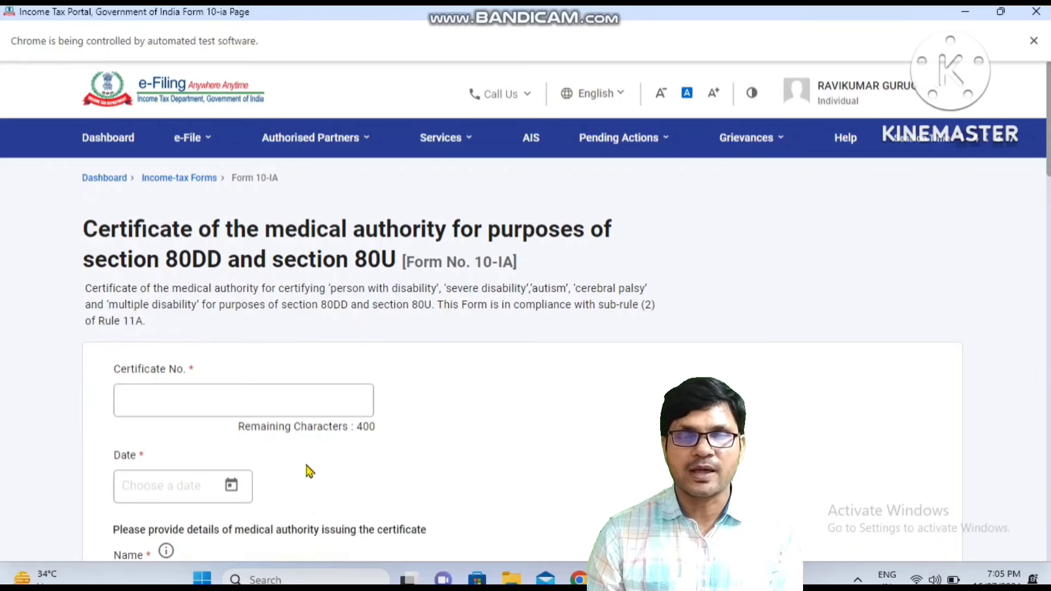
pyautogui.scroll(-3, 307, 465)
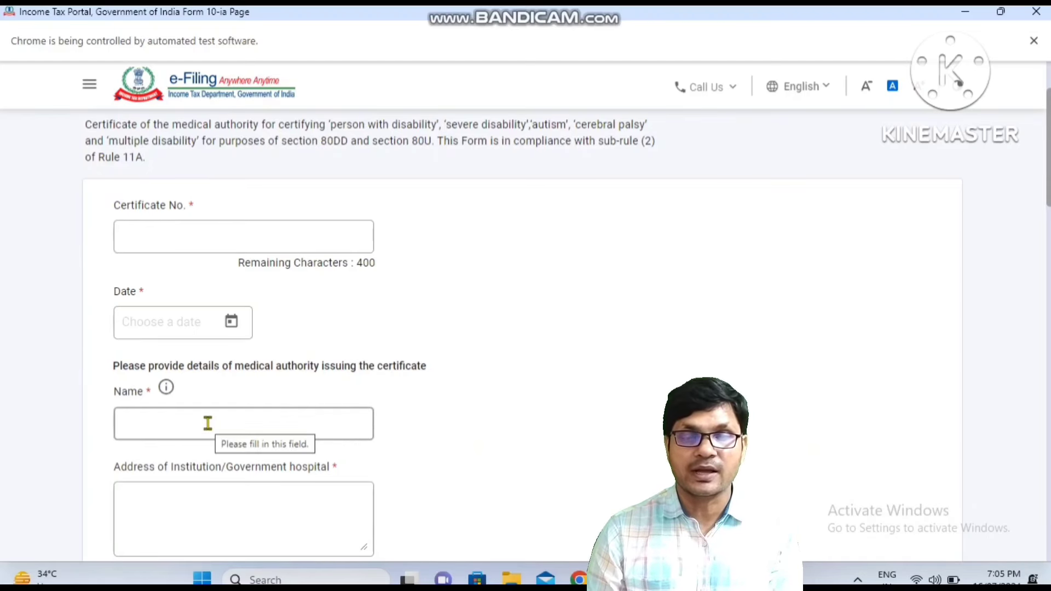
pyautogui.scroll(-1, 495, 468)
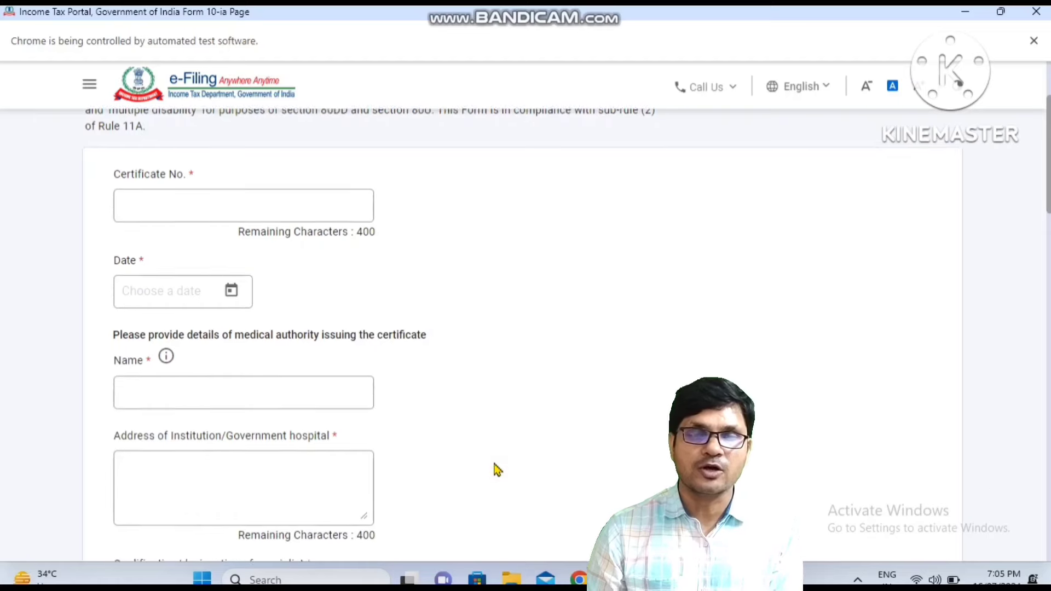
pyautogui.scroll(-2, 495, 468)
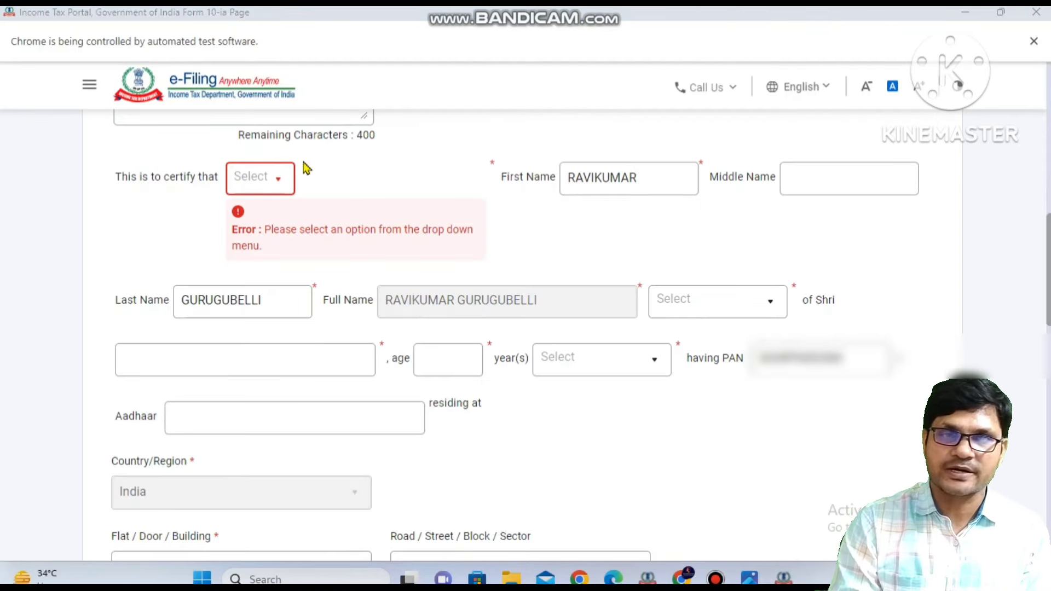
pyautogui.click(288, 189)
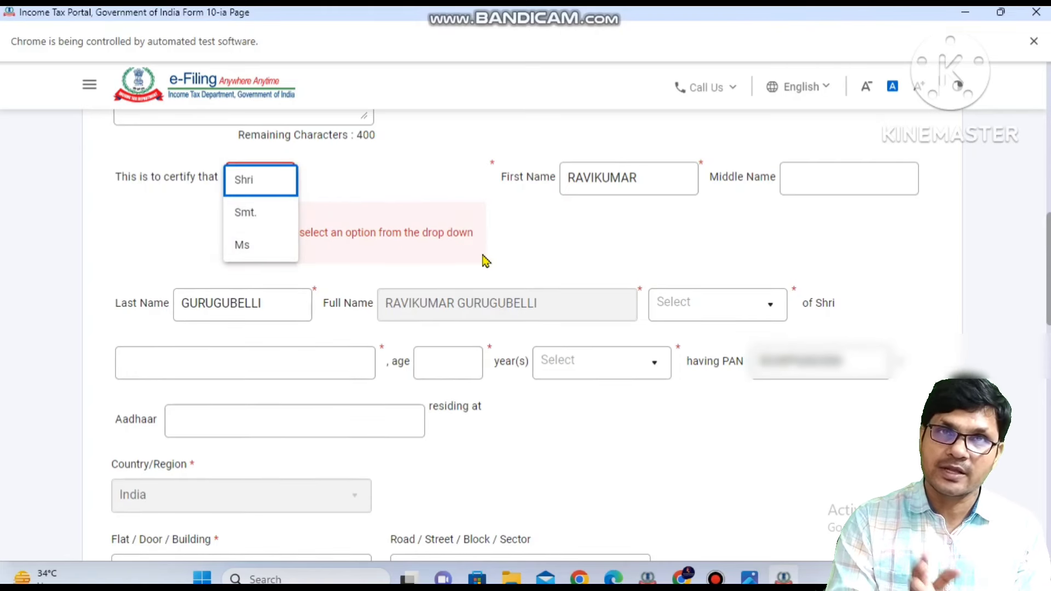
pyautogui.click(564, 249)
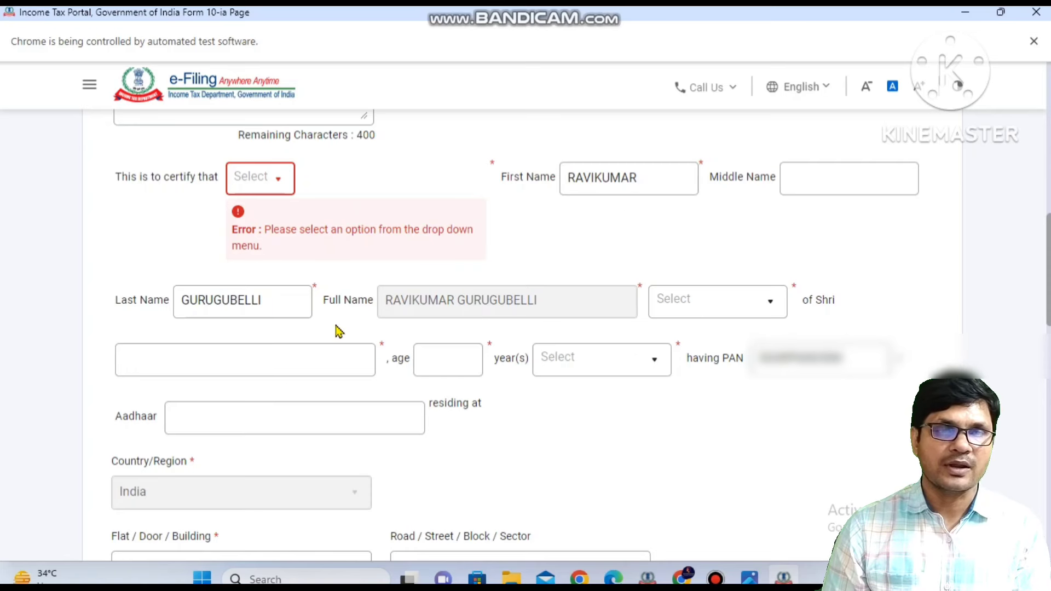
pyautogui.click(764, 317)
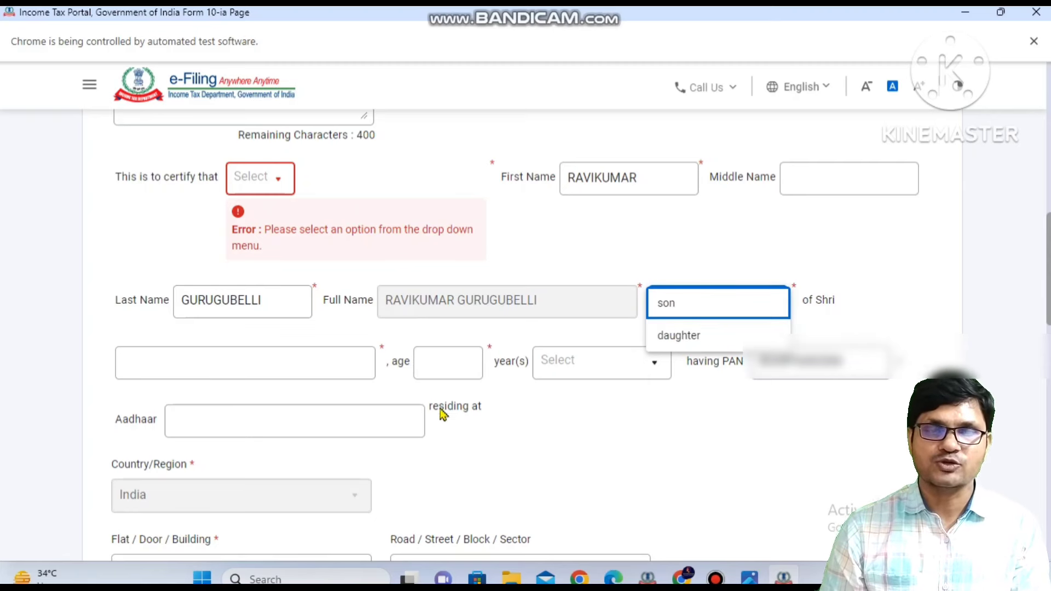
pyautogui.click(521, 440)
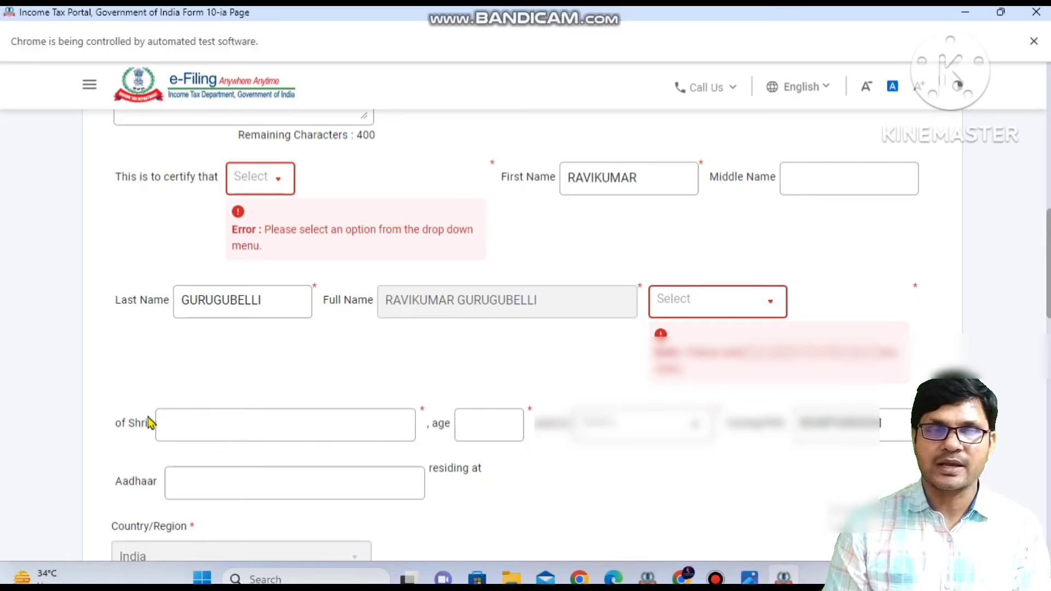
# Review the certified person's age, PAN, Aadhaar and residential address fields down to the registration number.
pyautogui.scroll(-1, 150, 425)
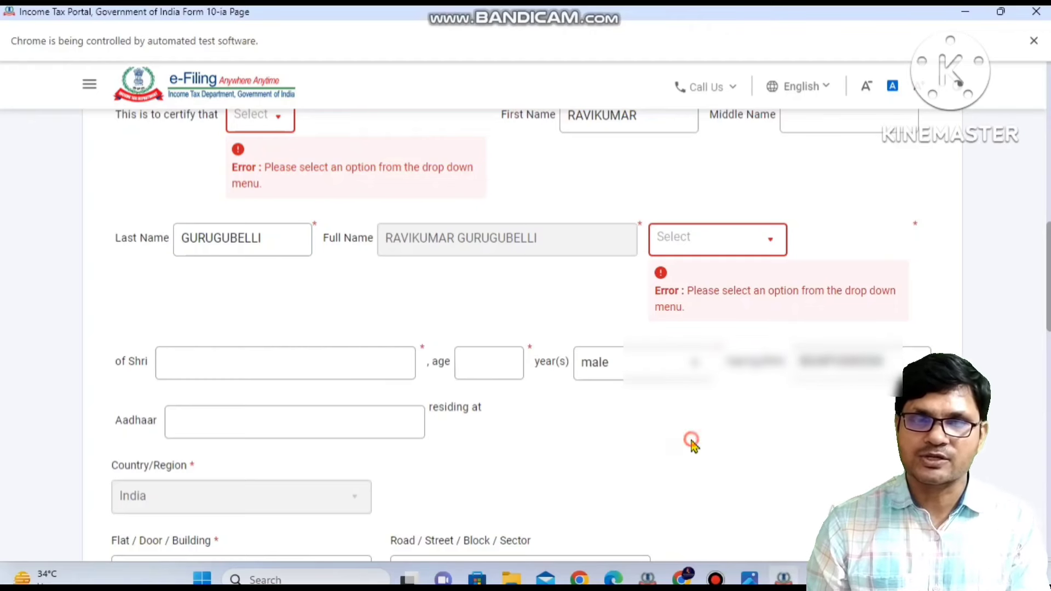
pyautogui.scroll(-1, 694, 446)
pyautogui.scroll(-3, 694, 446)
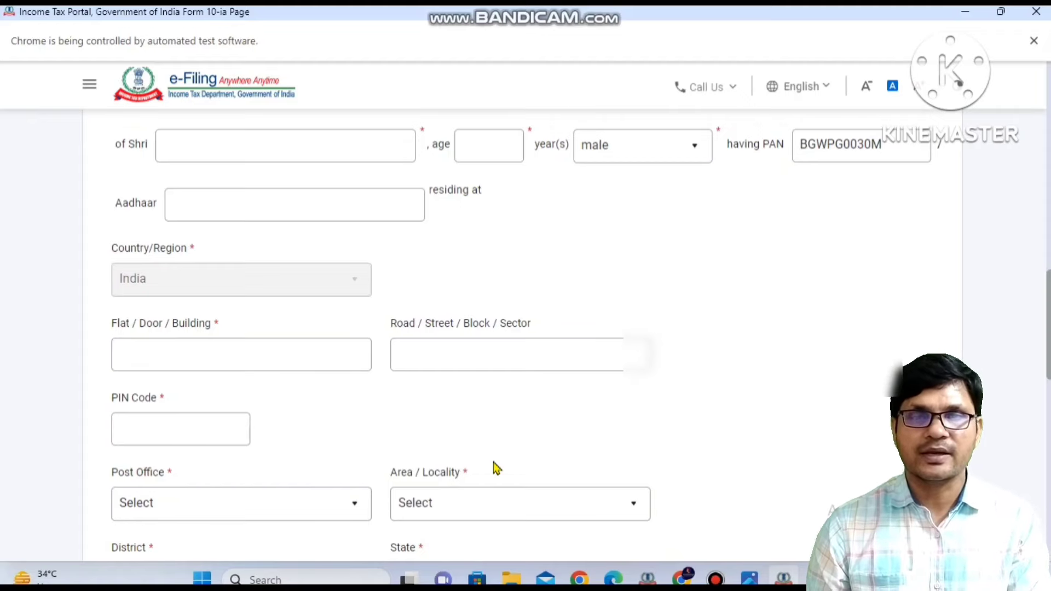
pyautogui.scroll(-3, 493, 467)
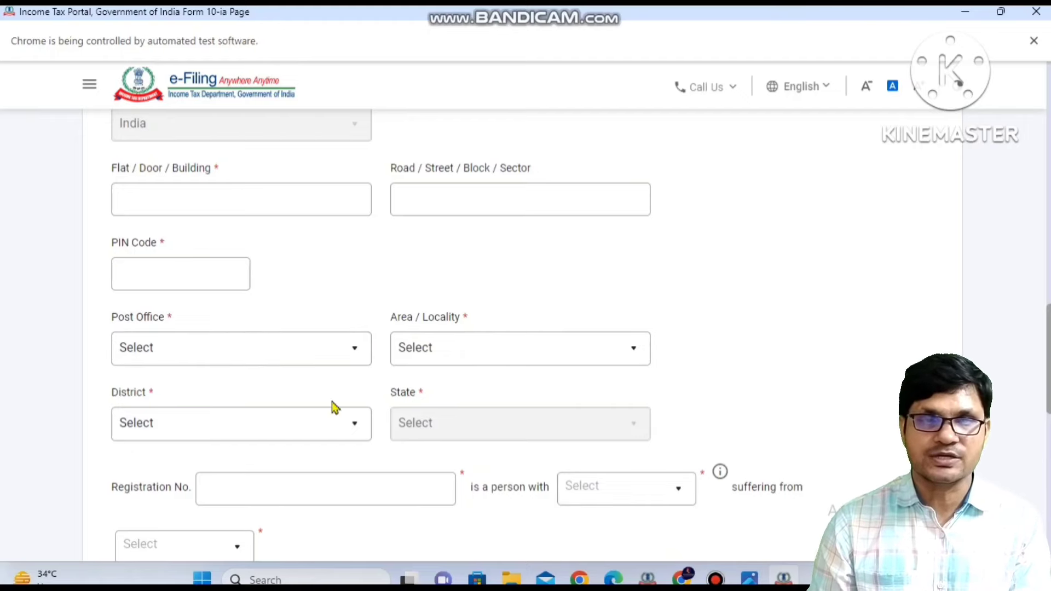
pyautogui.click(683, 394)
pyautogui.scroll(-4, 684, 395)
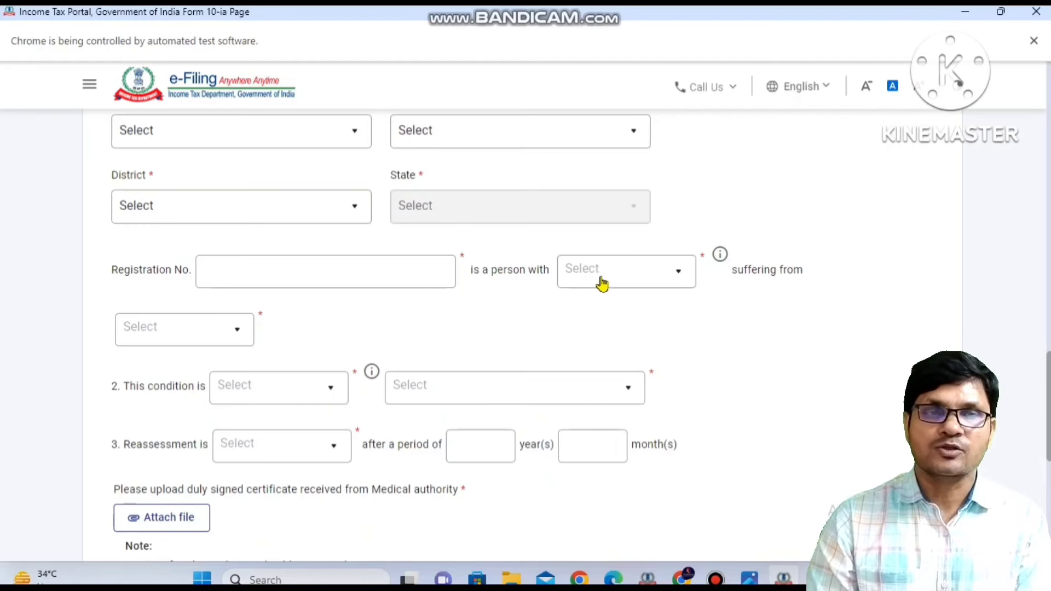
# Set the "is a person with" entry to disability, checking it against the severe disability option.
pyautogui.click(646, 278)
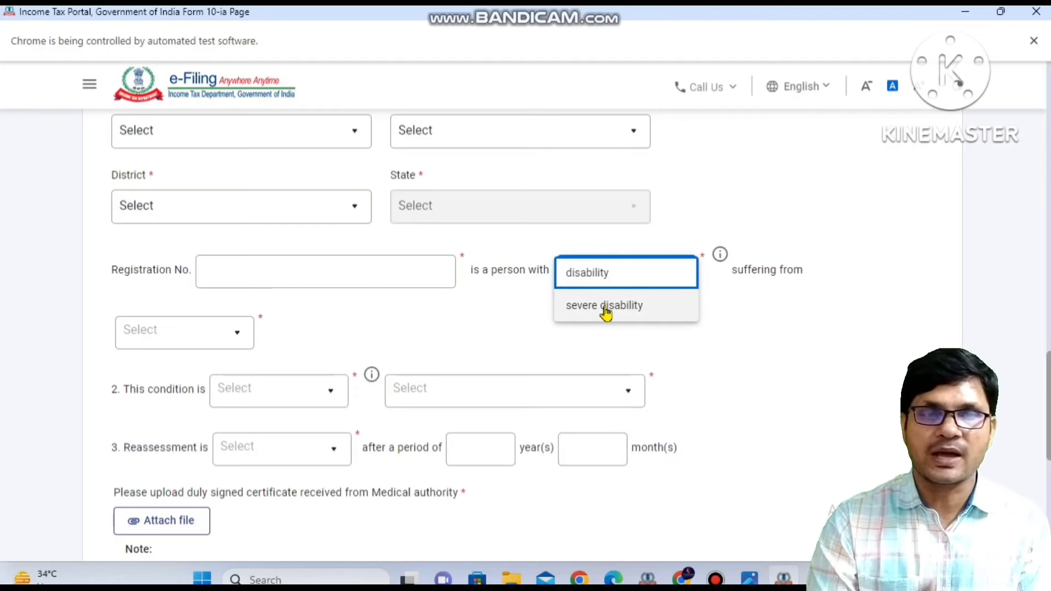
pyautogui.click(583, 272)
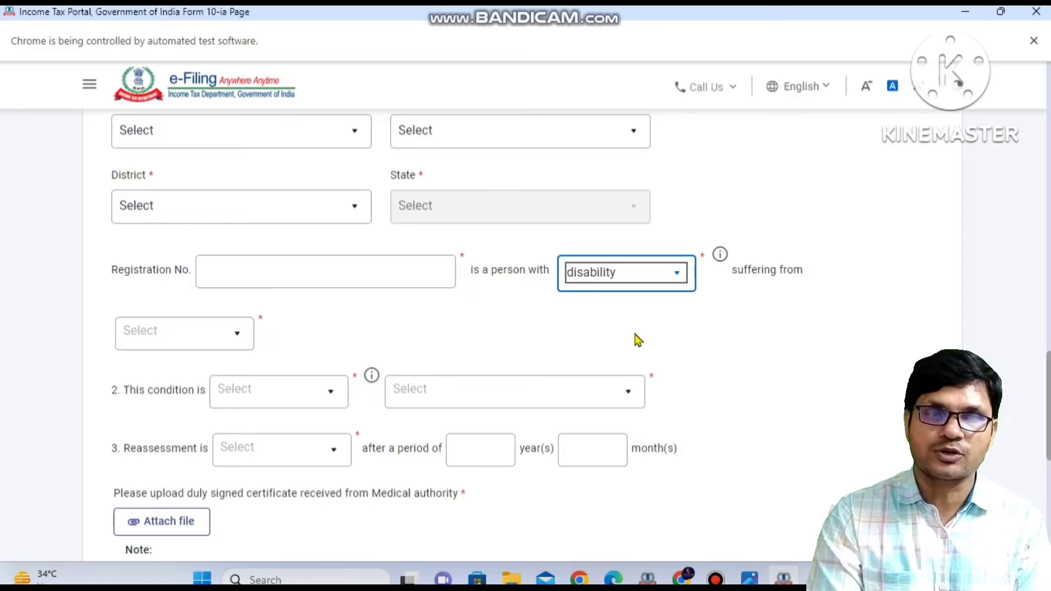
pyautogui.click(599, 279)
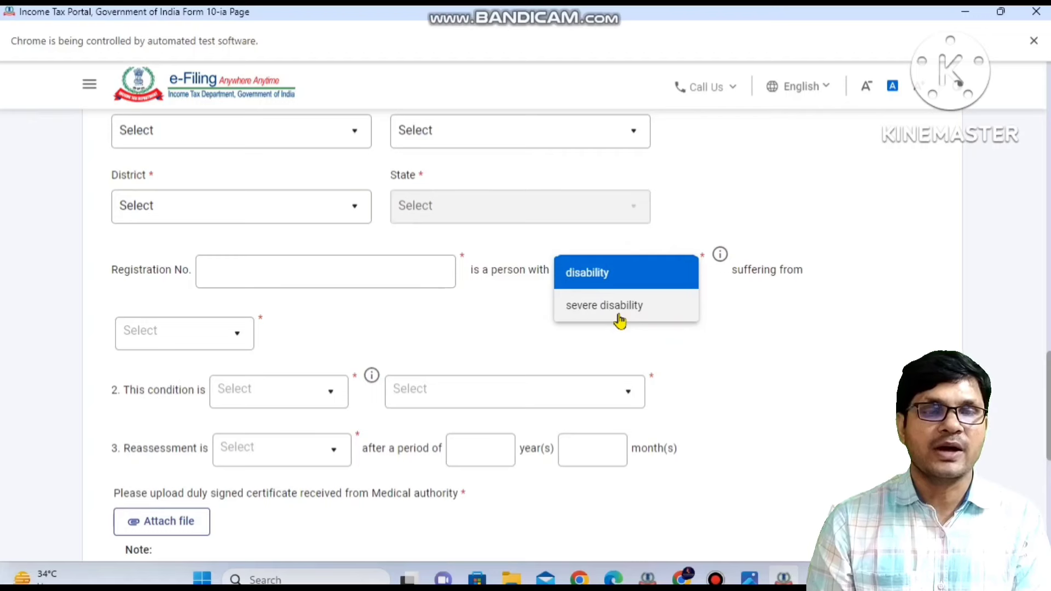
pyautogui.click(617, 278)
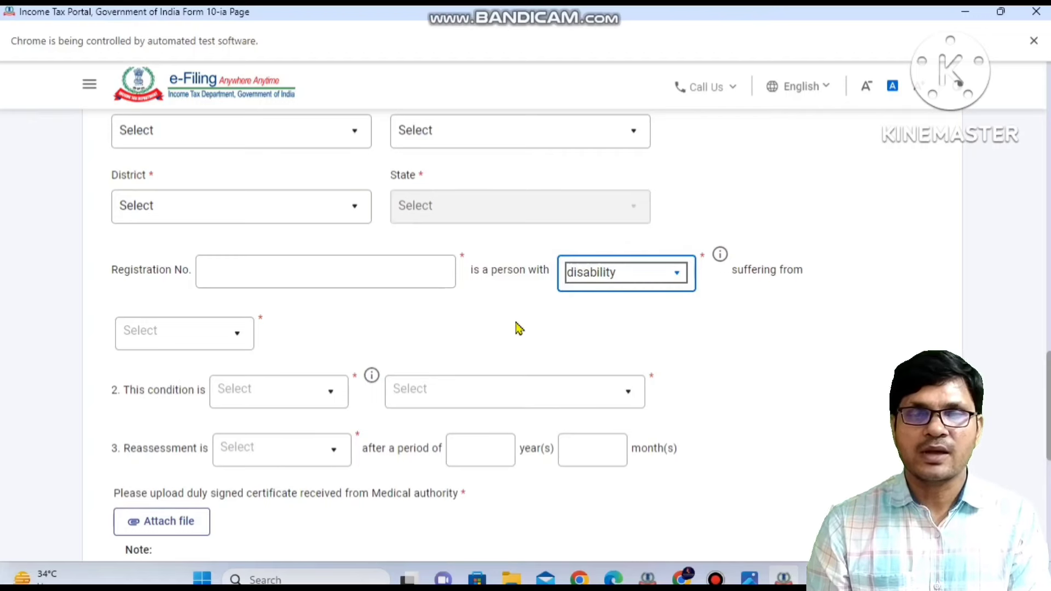
# Examine the options for the ailment suffered, the condition's progression, its likelihood of improvement, and the reassessment recommendation.
pyautogui.click(238, 334)
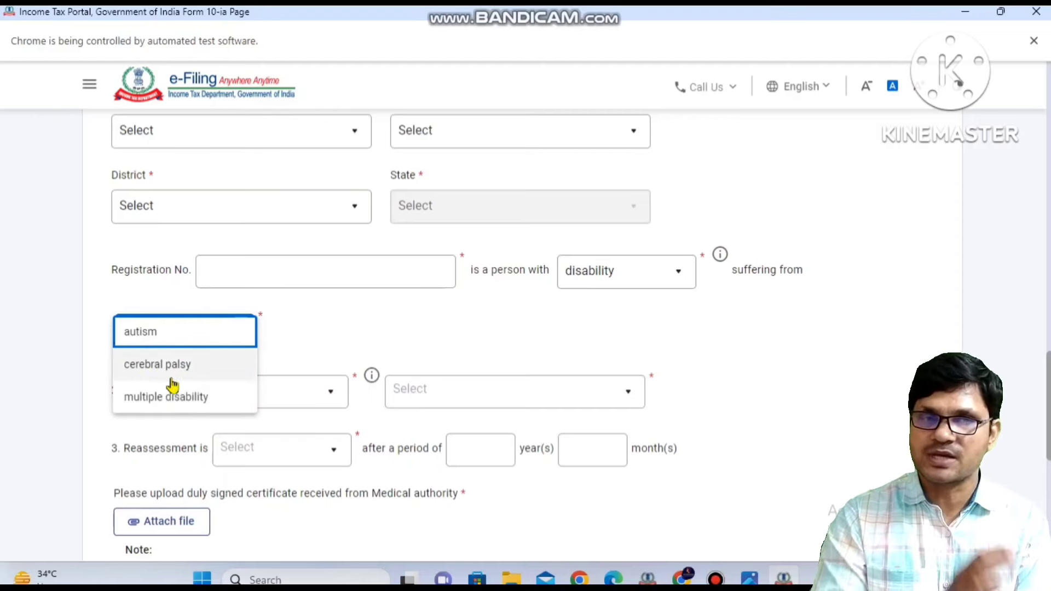
pyautogui.click(430, 317)
pyautogui.scroll(-1, 430, 319)
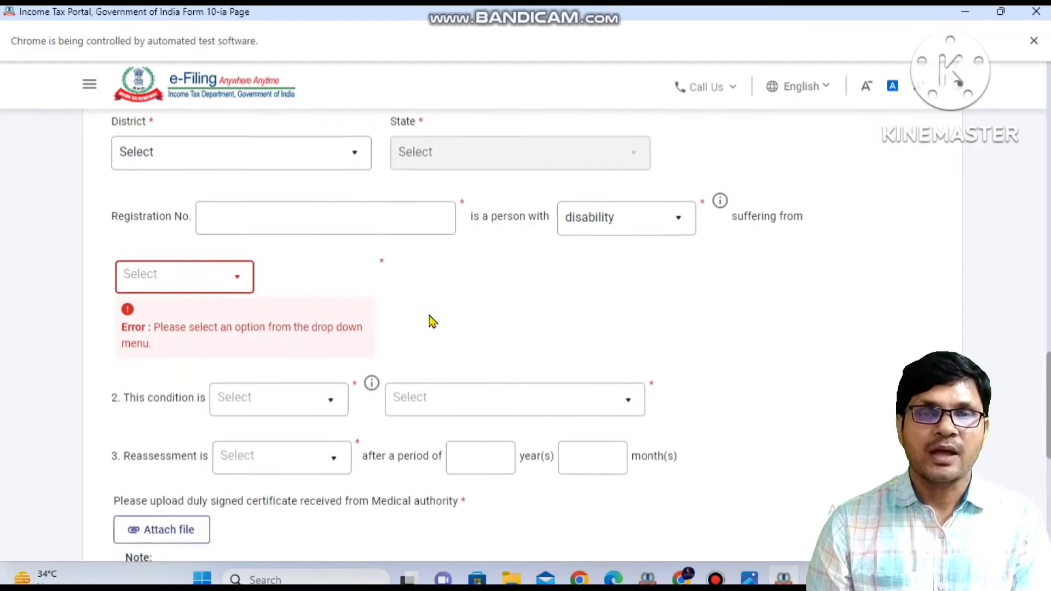
pyautogui.scroll(-3, 429, 320)
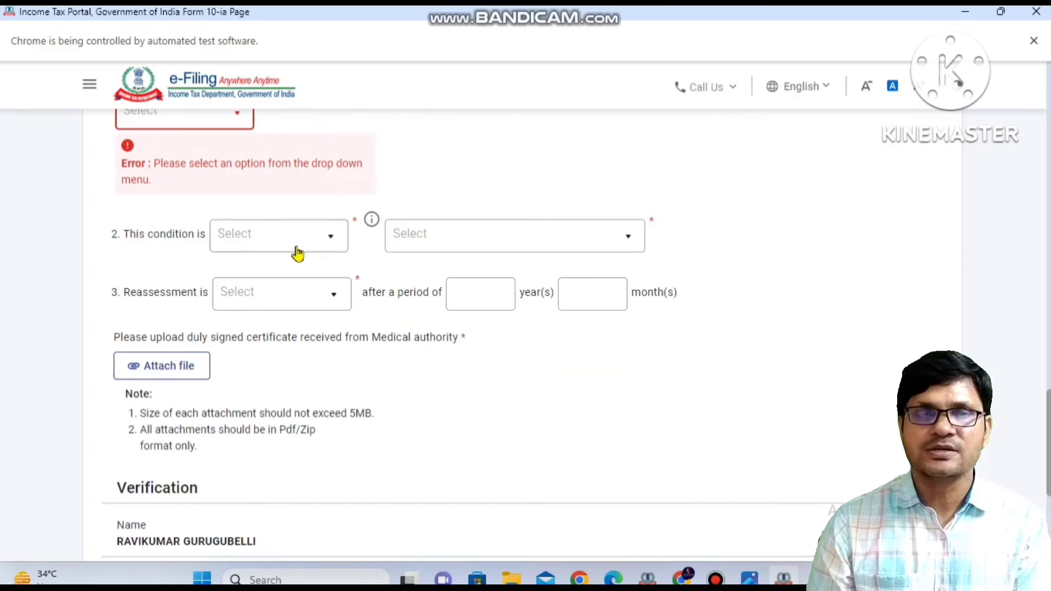
pyautogui.click(335, 249)
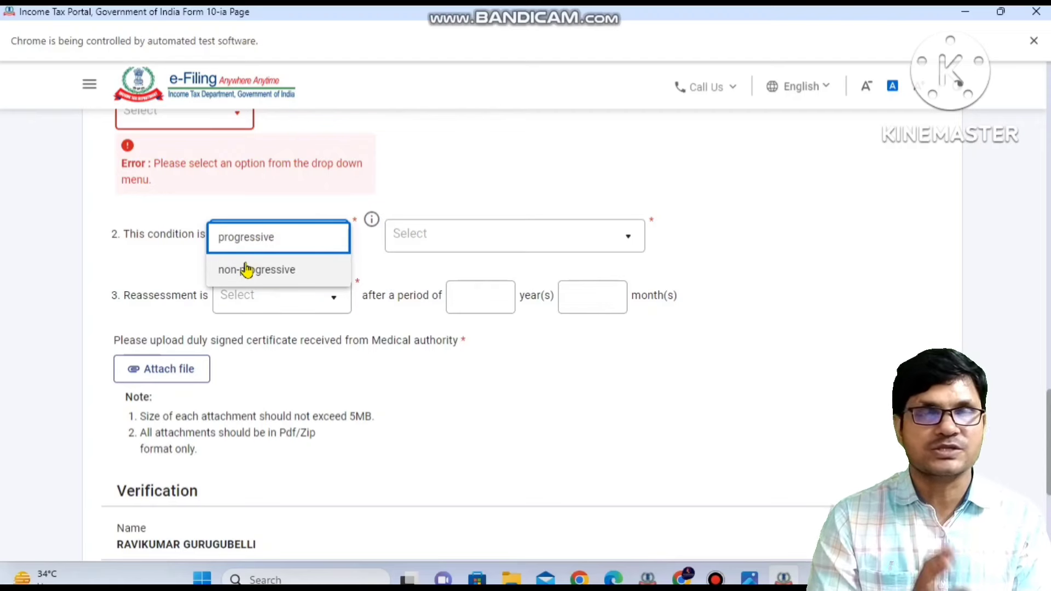
pyautogui.click(556, 206)
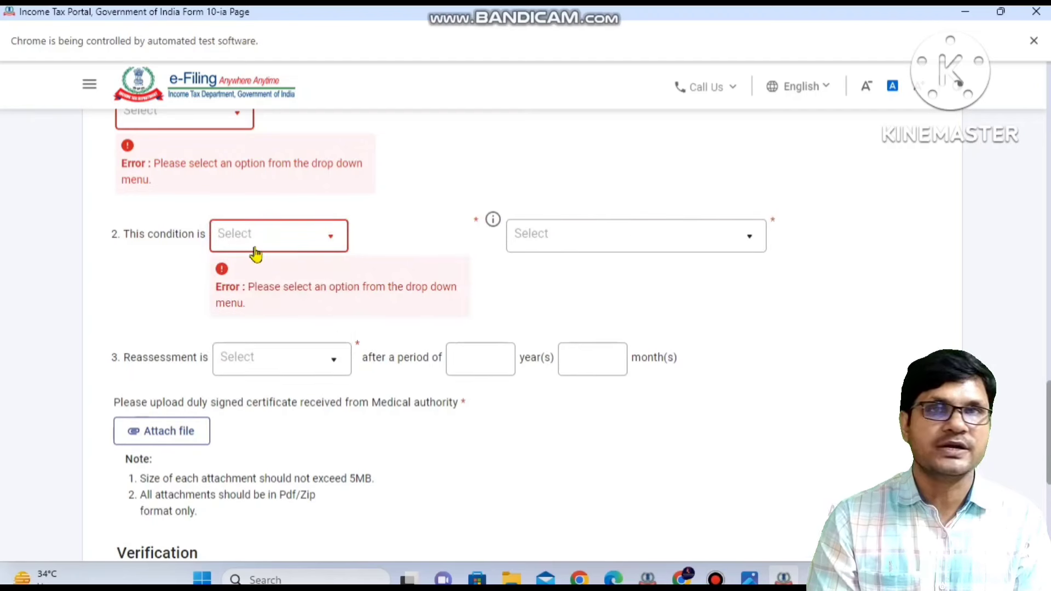
pyautogui.click(593, 251)
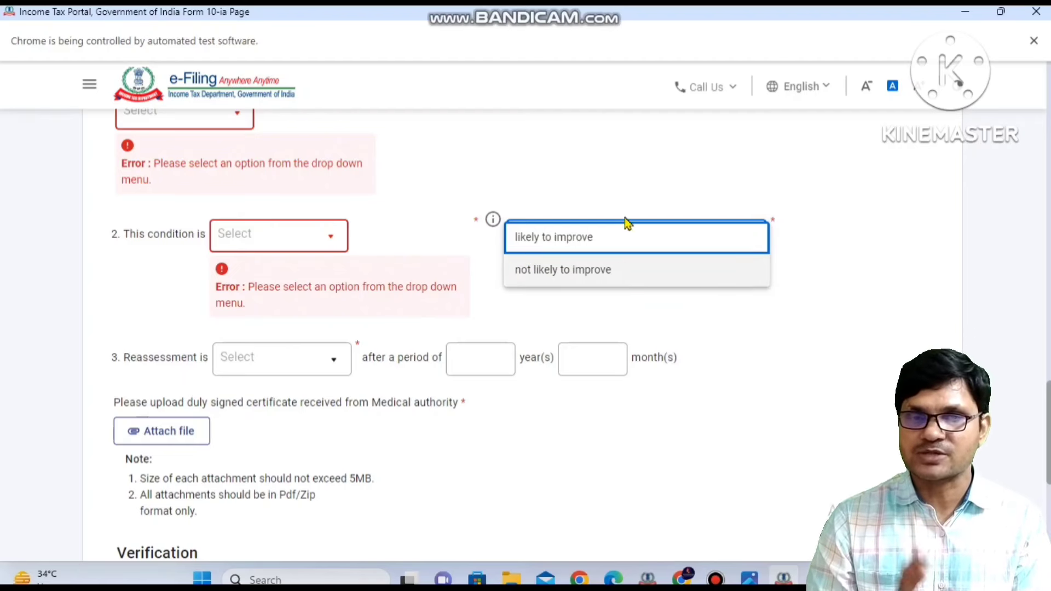
pyautogui.click(659, 339)
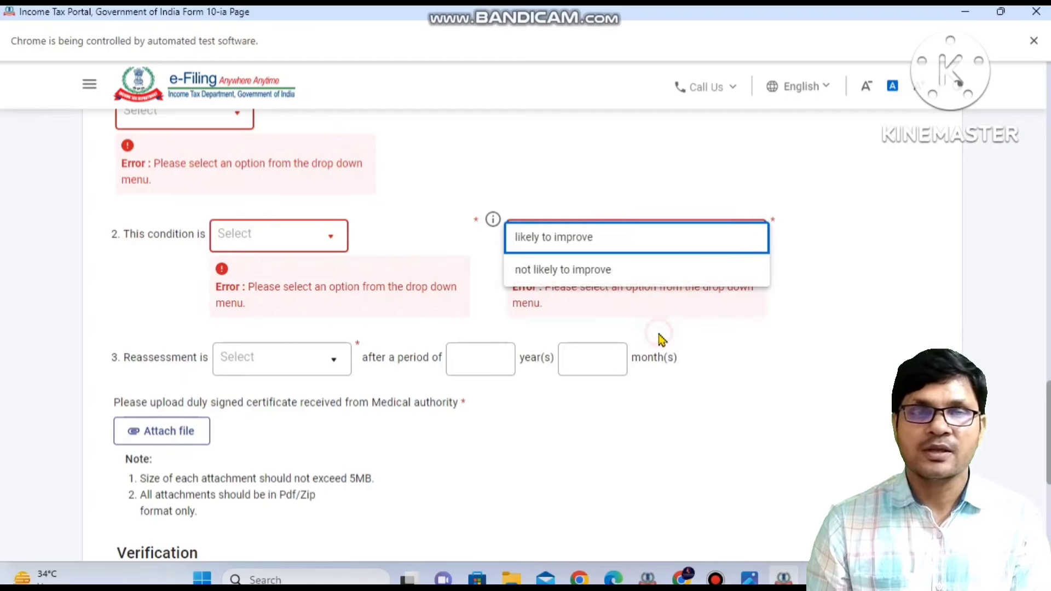
pyautogui.click(334, 366)
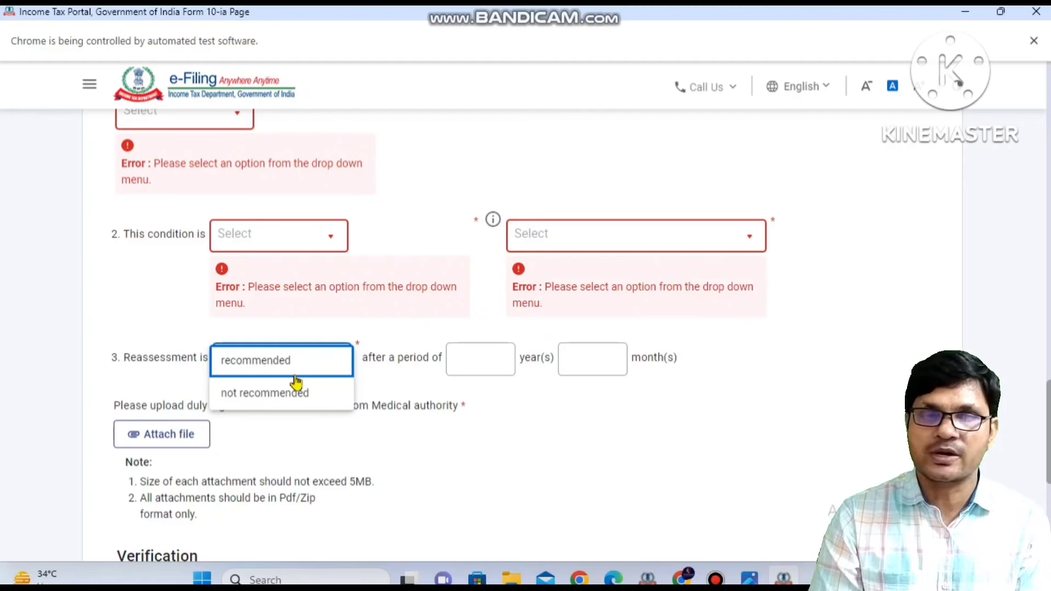
pyautogui.click(517, 435)
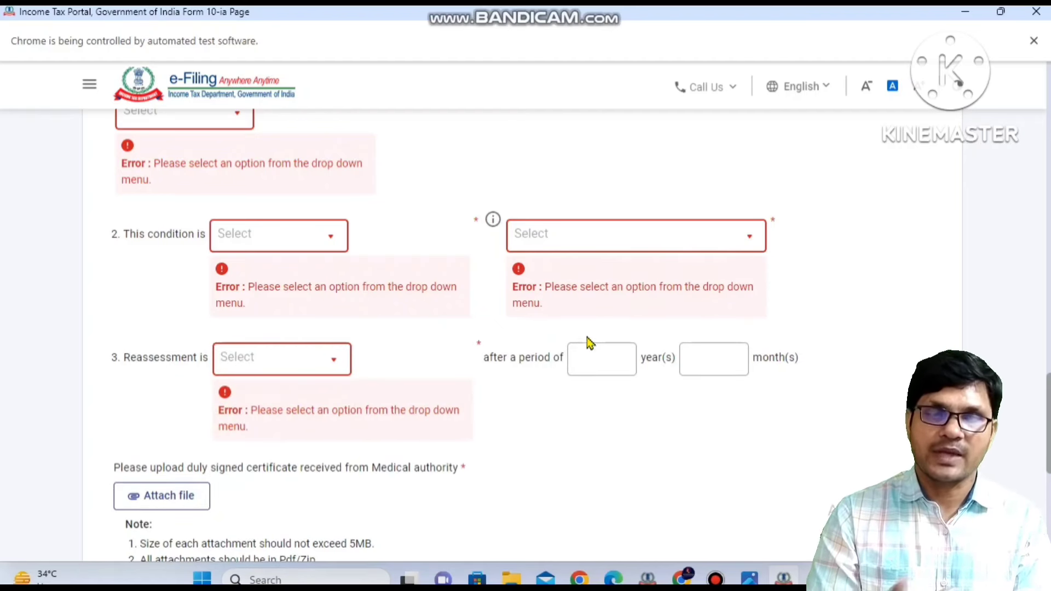
# Examine the reassessment period's year and month fields and the upload requirements for the signed medical certificate.
pyautogui.click(588, 362)
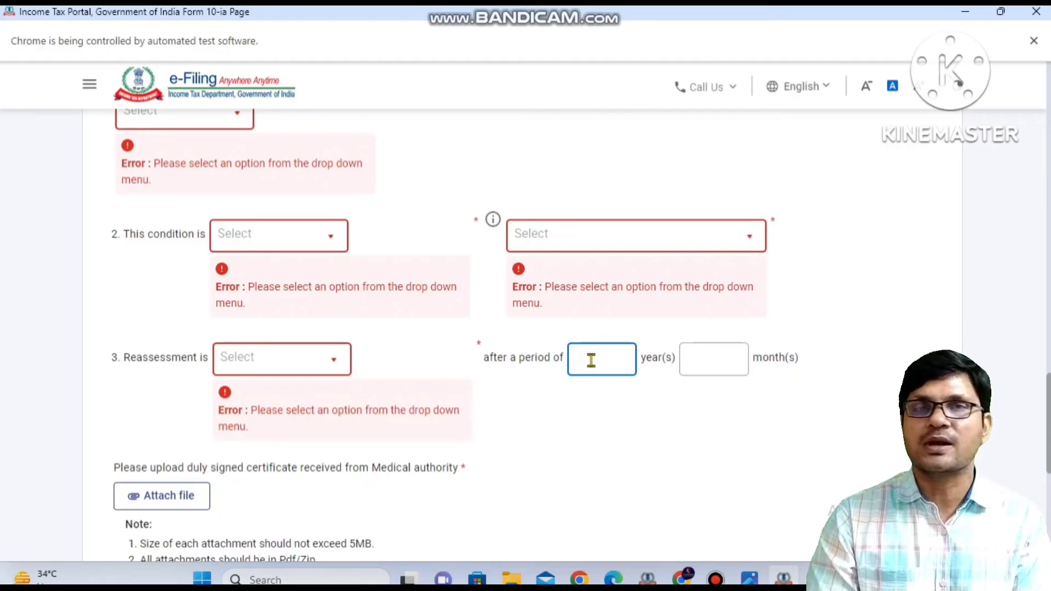
pyautogui.click(629, 459)
pyautogui.scroll(-1, 633, 461)
pyautogui.scroll(-3, 631, 460)
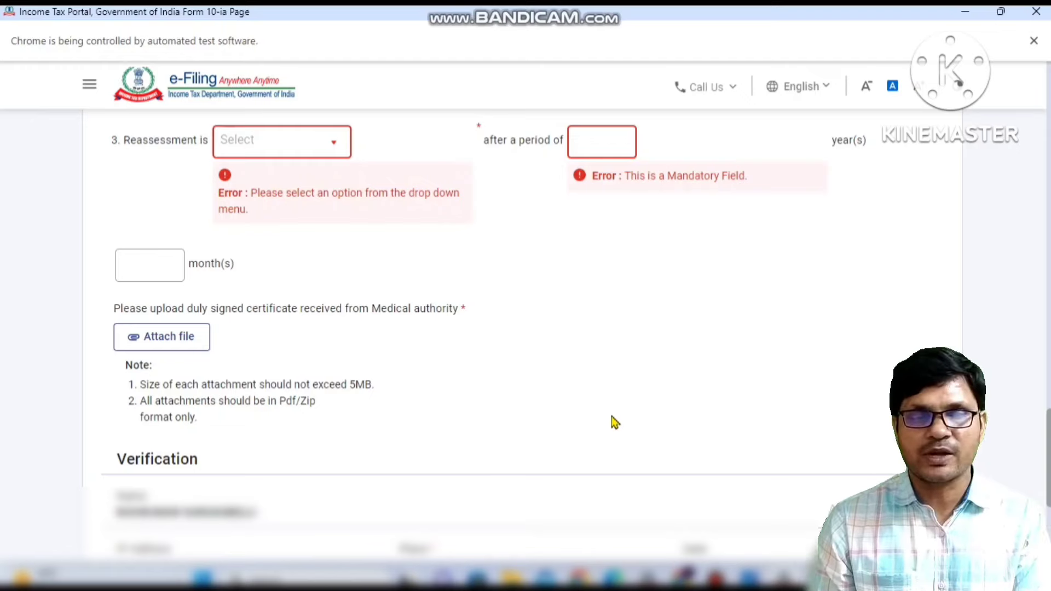
# Consult the blank Form 10-IA certificate image in the photo viewer, and return to the online form to review its Verification section.
pyautogui.click(752, 572)
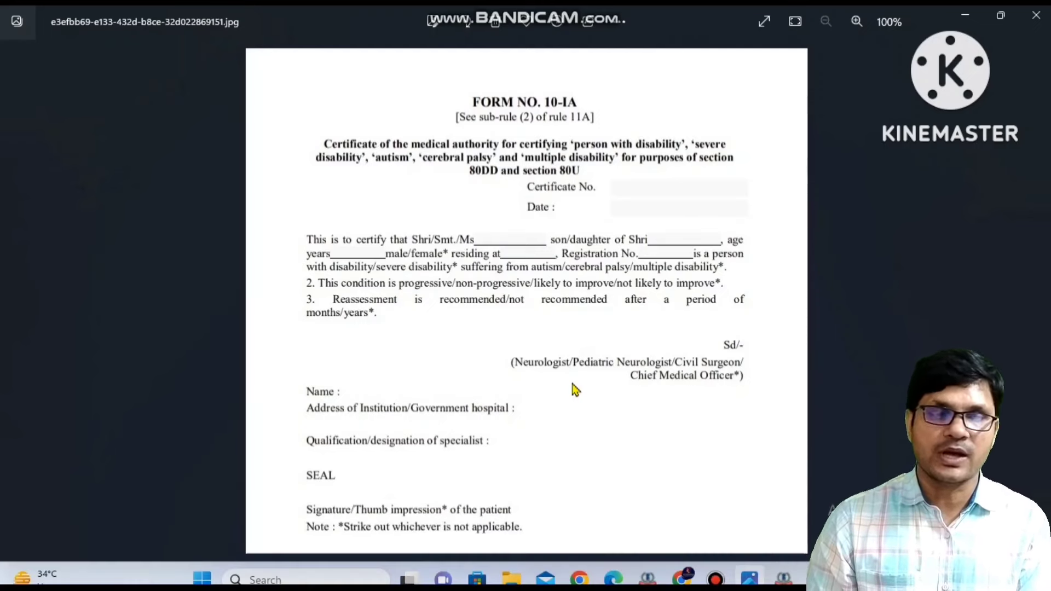
pyautogui.click(681, 579)
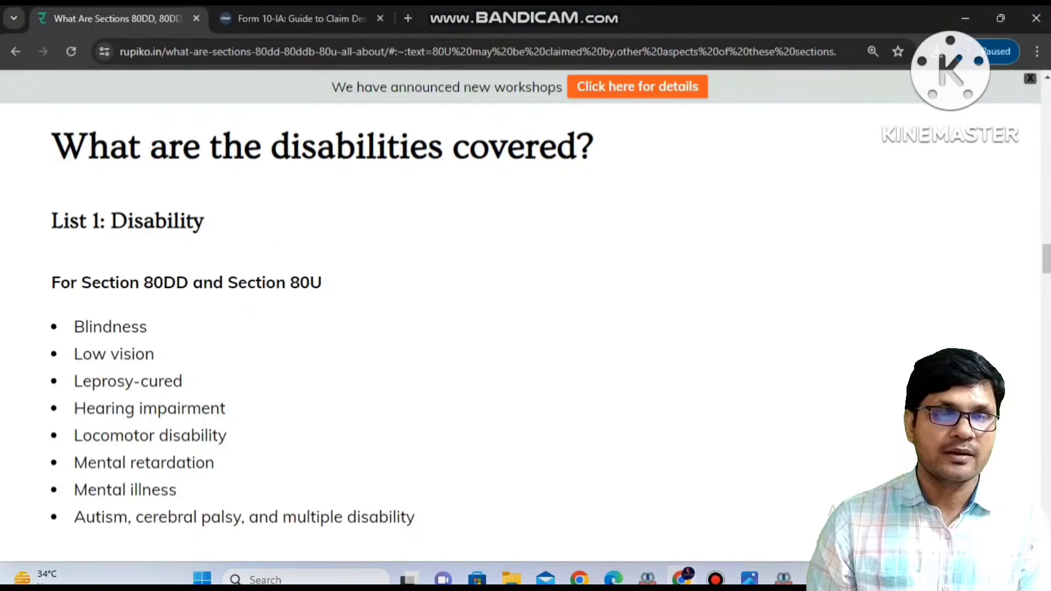
pyautogui.click(783, 579)
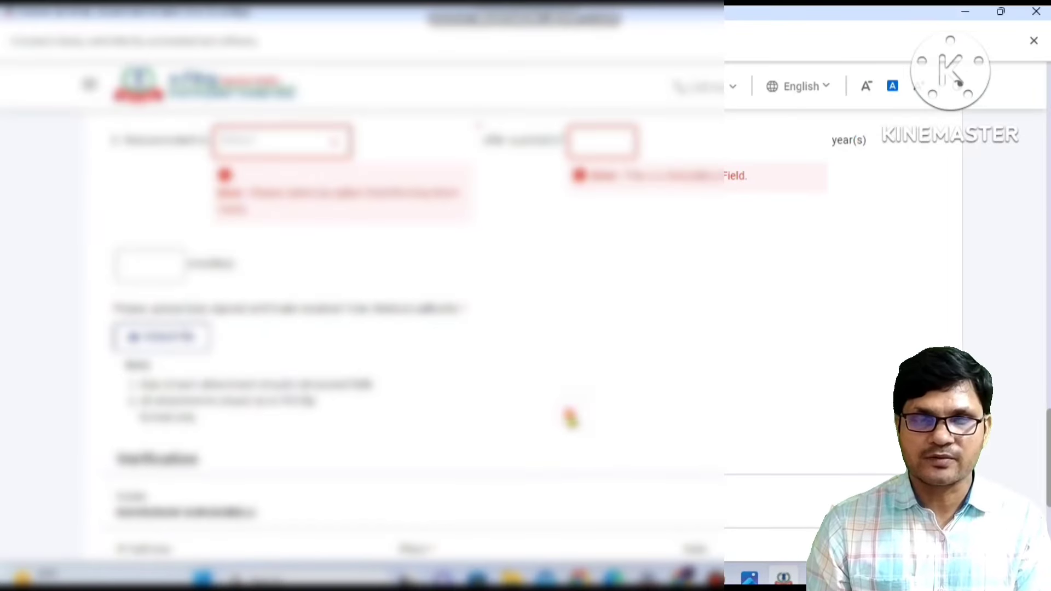
pyautogui.scroll(-2, 570, 419)
pyautogui.scroll(-4, 572, 421)
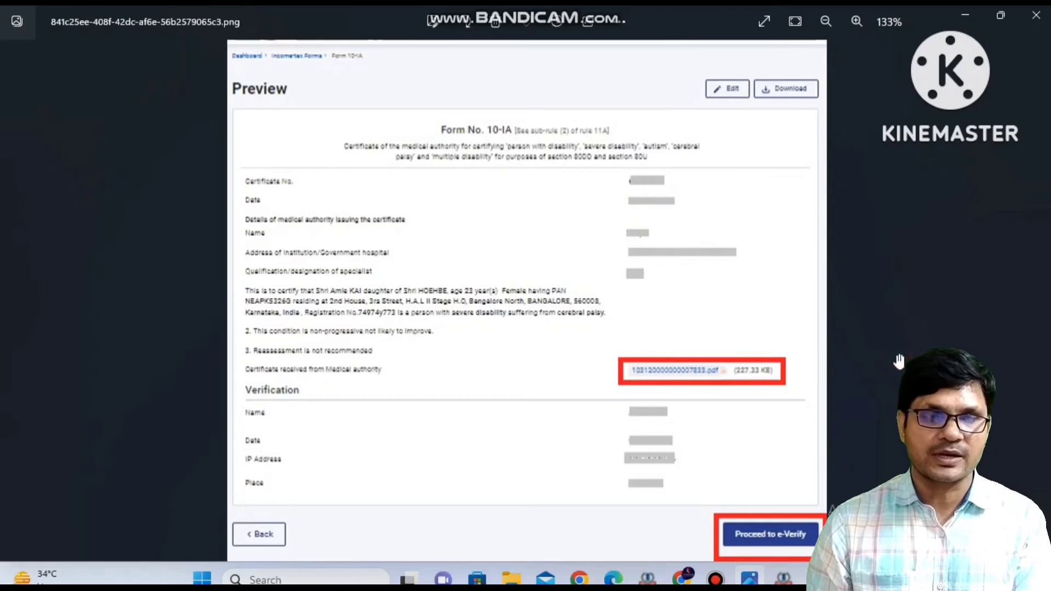
# Browse the sample screenshots from the Form 10-IA preview to the e-verification method options.
pyautogui.press('Right')
pyautogui.press('Left')
pyautogui.press('Left')
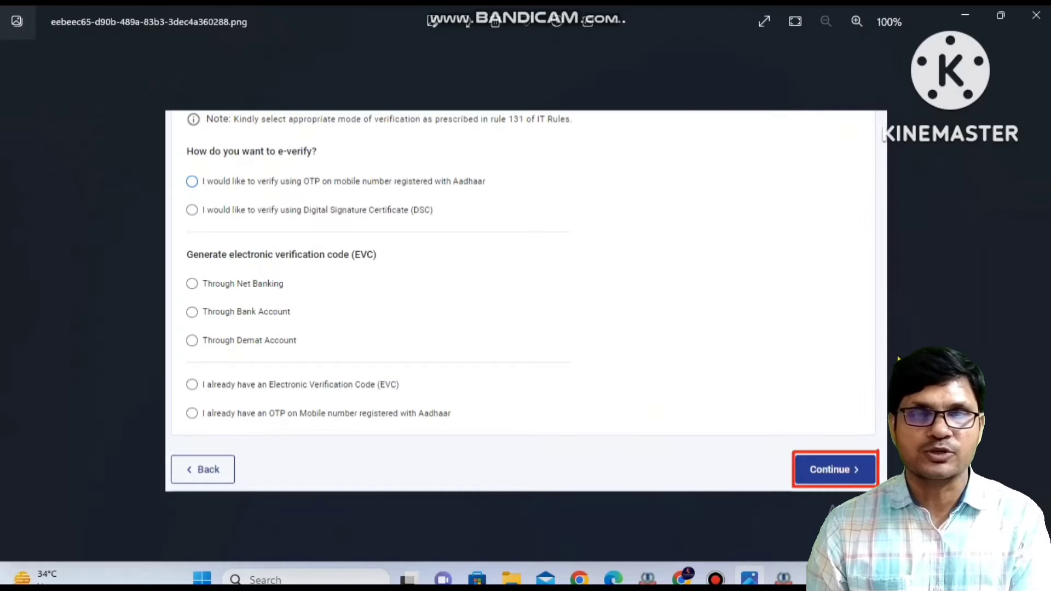